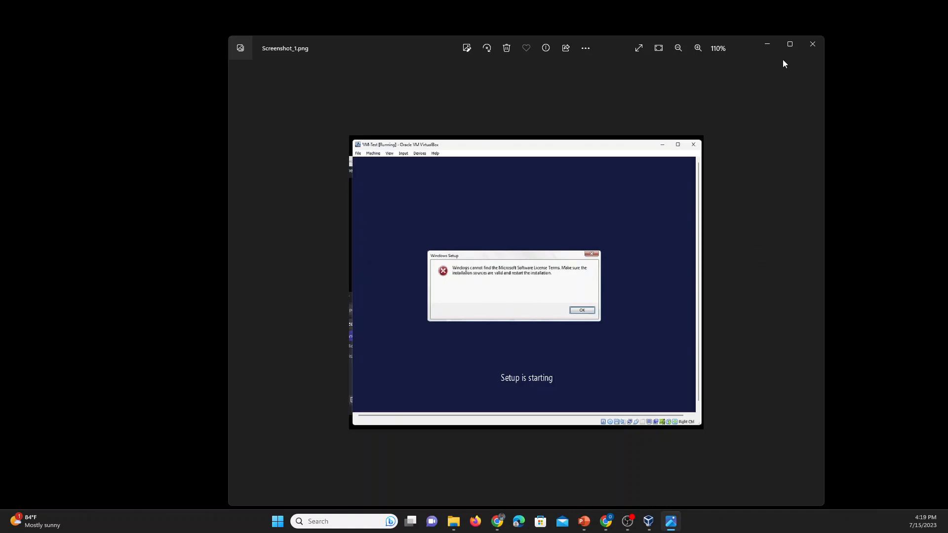
Close the Photos screenshot viewer and bring up VirtualBox Manager from the taskbar.
{"action": "left_click", "coordinate": [812, 49]}
{"action": "left_click", "coordinate": [659, 521]}
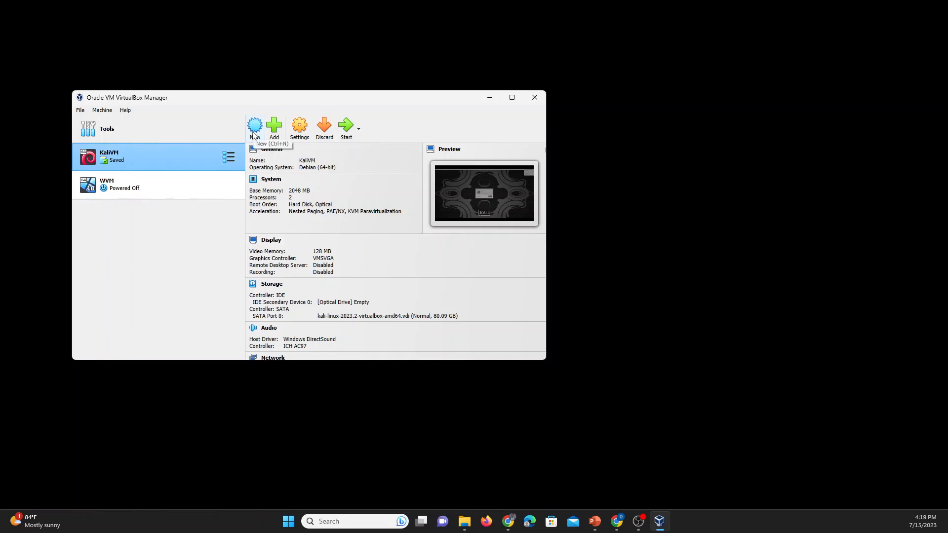
Start a new virtual machine named 'Test', correcting the capitalisation, and focus the ISO Image field.
{"action": "left_click", "coordinate": [254, 129]}
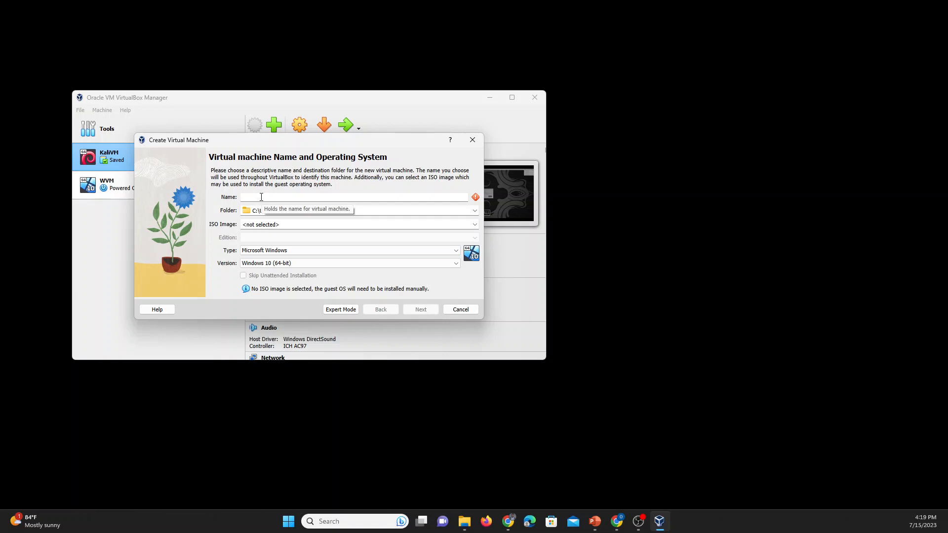
{"action": "type", "text": "tEST"}
{"action": "key", "text": "BackSpace"}
{"action": "key", "text": "BackSpace"}
{"action": "key", "text": "BackSpace"}
{"action": "key", "text": "BackSpace"}
{"action": "type", "text": "Test"}
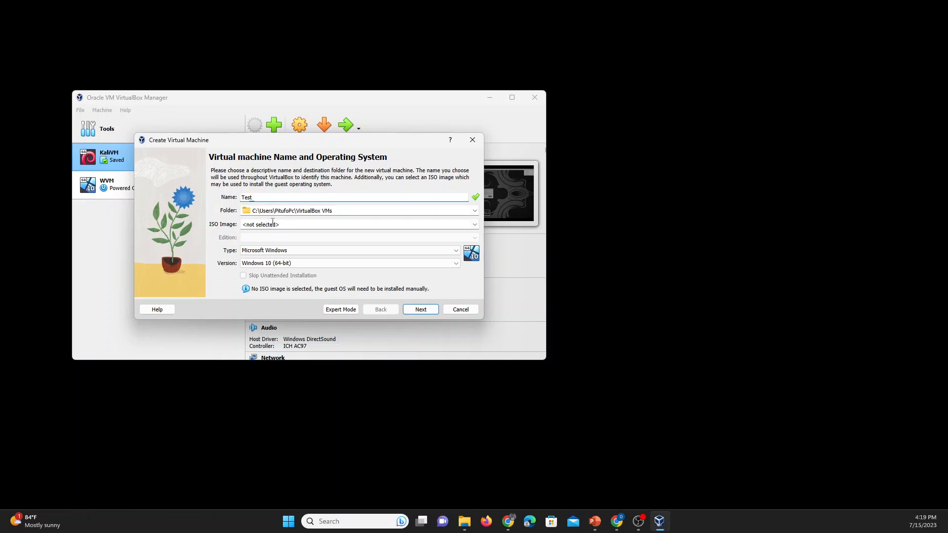
{"action": "left_click", "coordinate": [274, 225]}
Attach the Windows Server 2019 evaluation ISO and continue to unattended install setup.
{"action": "left_click", "coordinate": [475, 225]}
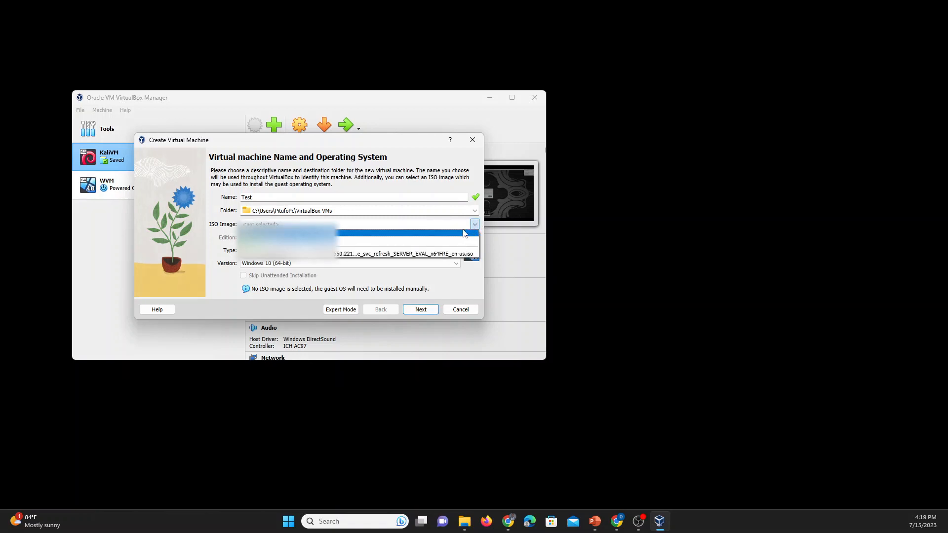
{"action": "left_click", "coordinate": [299, 257]}
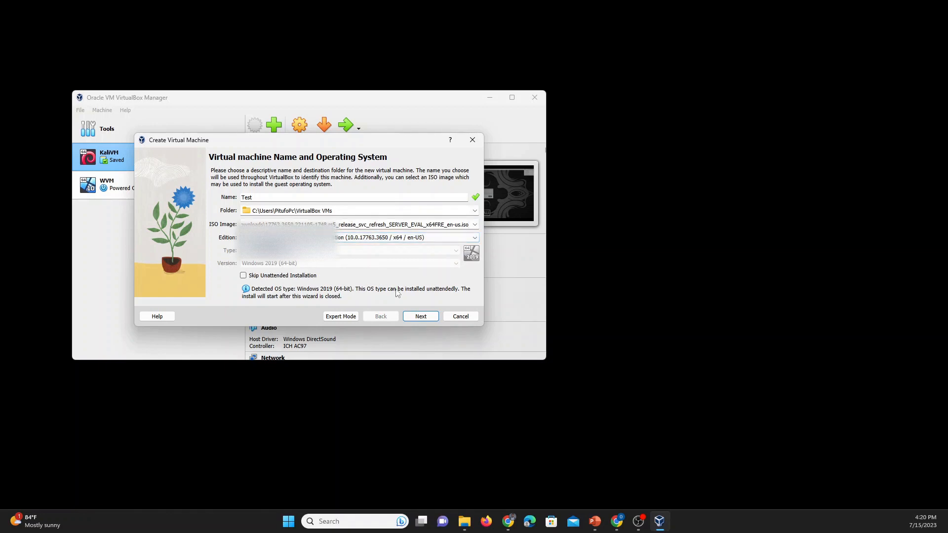
{"action": "left_click", "coordinate": [419, 316]}
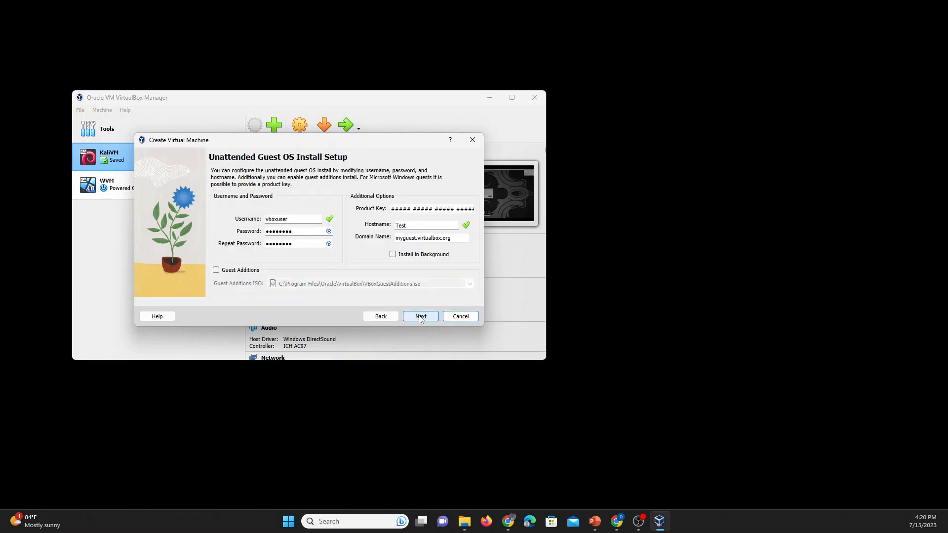
Set the unattended install username to admin with a matching new password in both fields.
{"action": "double_click", "coordinate": [309, 219]}
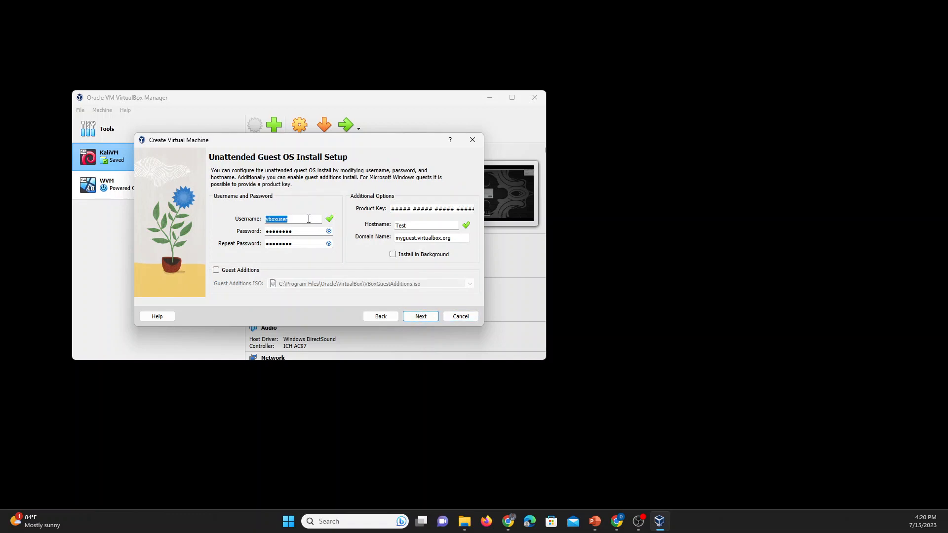
{"action": "type", "text": "admin"}
{"action": "key", "text": "Tab"}
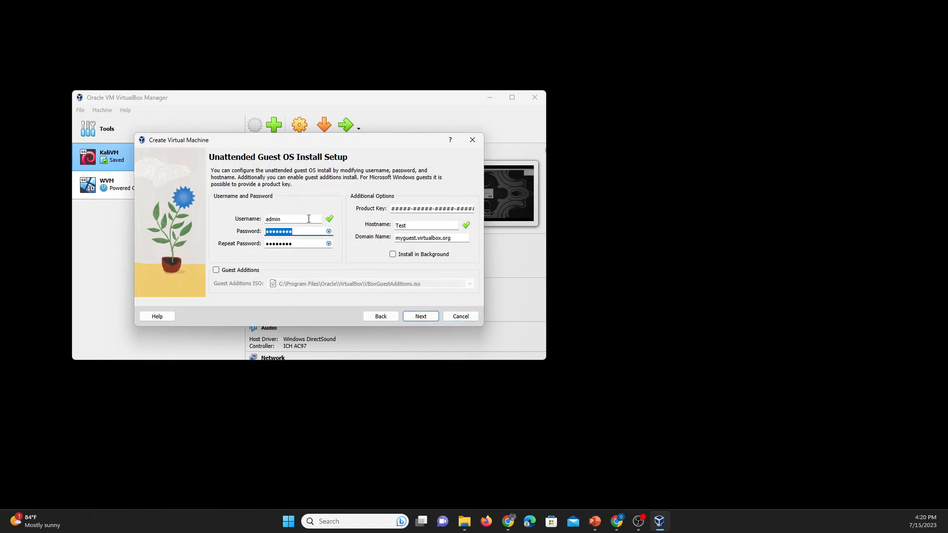
{"action": "type", "text": "•••••••••••"}
{"action": "key", "text": "Tab"}
{"action": "type", "text": "•"}
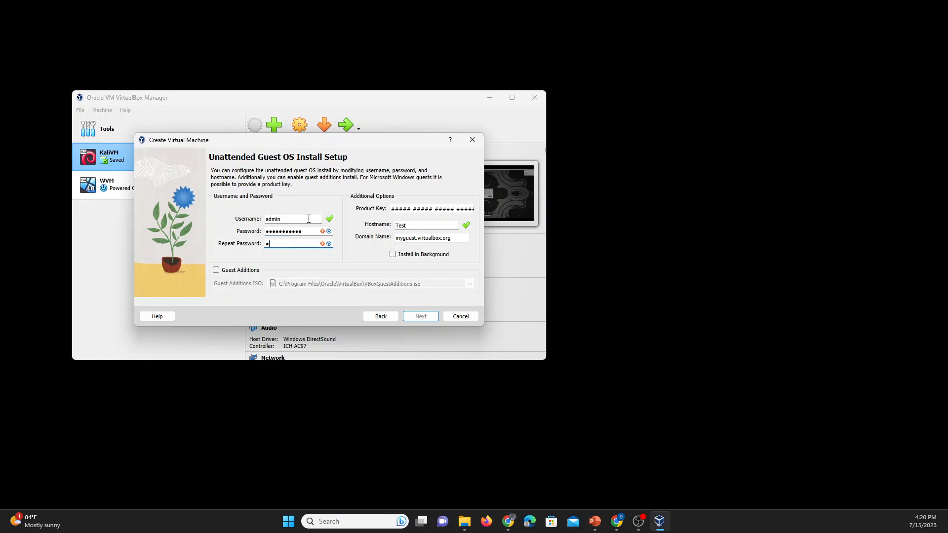
{"action": "key", "text": "BackSpace"}
{"action": "type", "text": "•••••••••••"}
{"action": "left_click", "coordinate": [424, 319]}
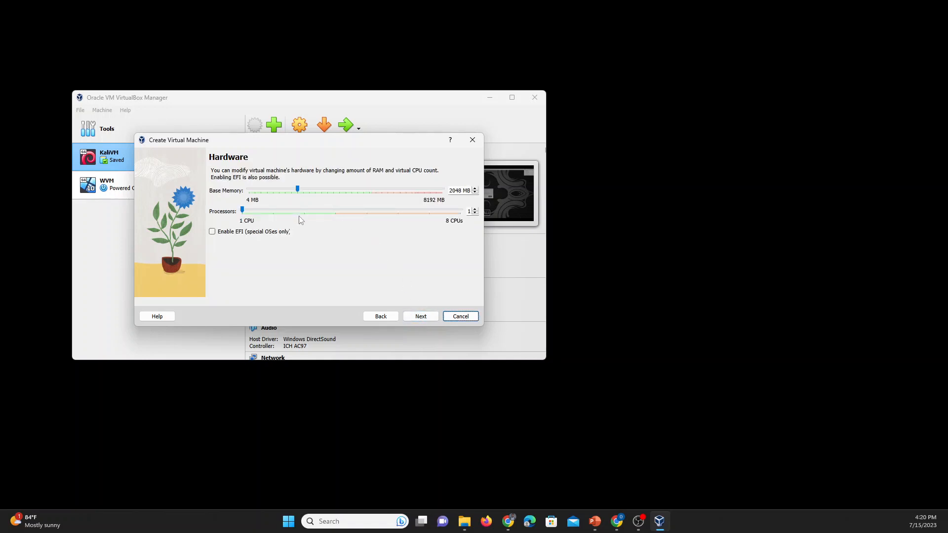
Give the machine 5072 MB base memory and 4 processors.
{"action": "left_click_drag", "start_coordinate": [297, 189], "coordinate": [371, 199]}
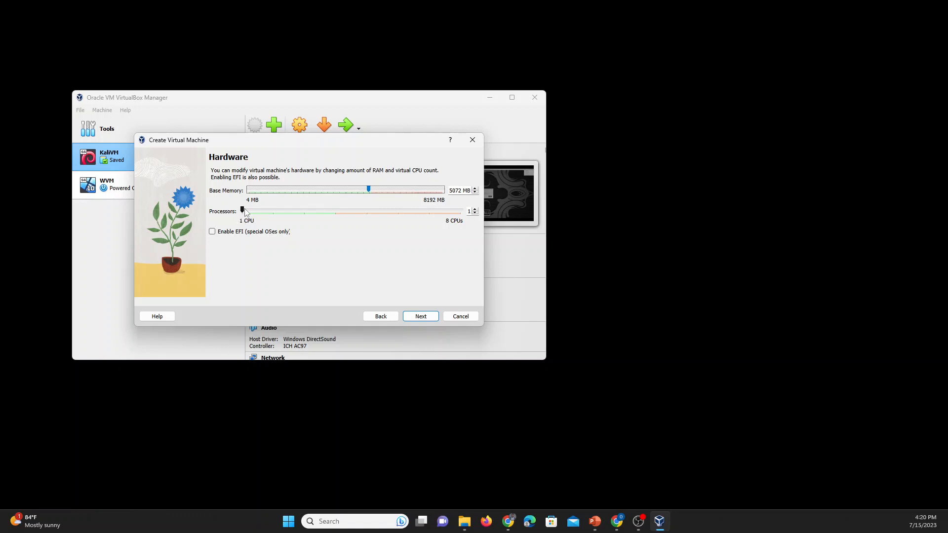
{"action": "left_click_drag", "start_coordinate": [245, 213], "coordinate": [332, 219]}
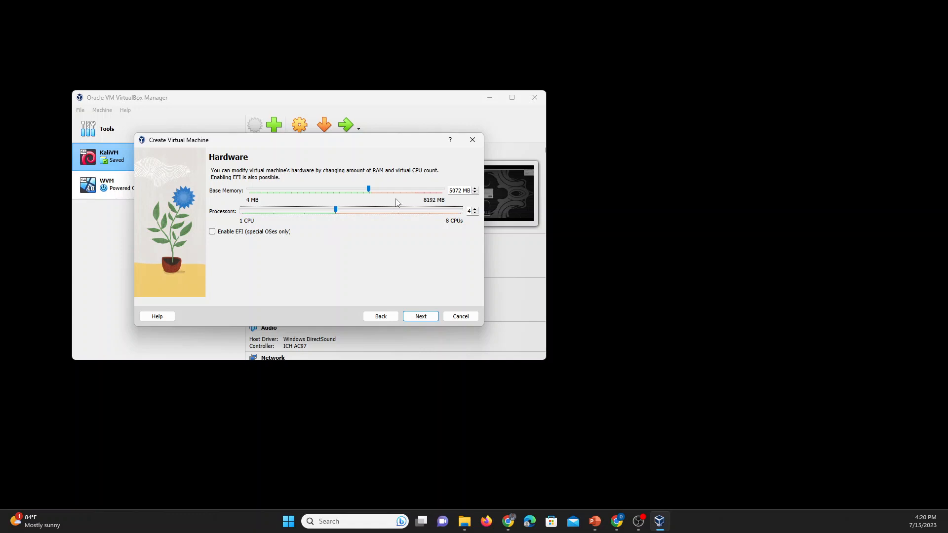
{"action": "left_click", "coordinate": [421, 316]}
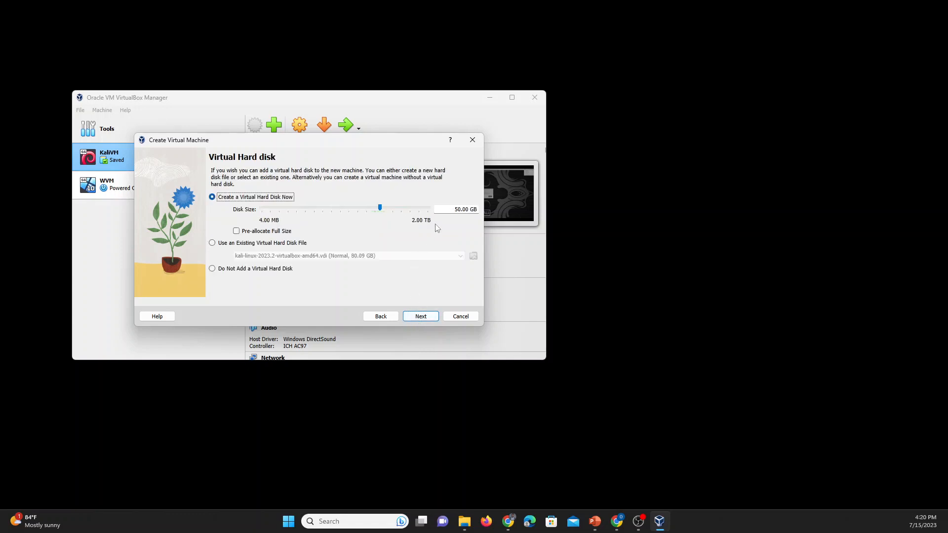
Set the virtual disk size to 40 GB and finish creating the Test machine.
{"action": "left_click_drag", "start_coordinate": [462, 210], "coordinate": [454, 208]}
{"action": "left_click", "coordinate": [453, 209]}
{"action": "left_click_drag", "start_coordinate": [454, 209], "coordinate": [462, 211]}
{"action": "type", "text": "40"}
{"action": "left_click", "coordinate": [422, 318]}
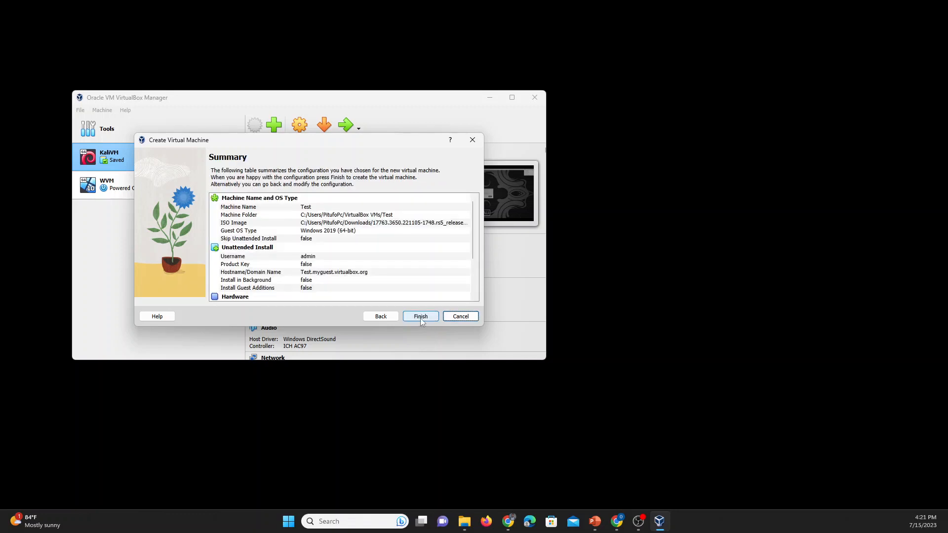
{"action": "left_click", "coordinate": [421, 319]}
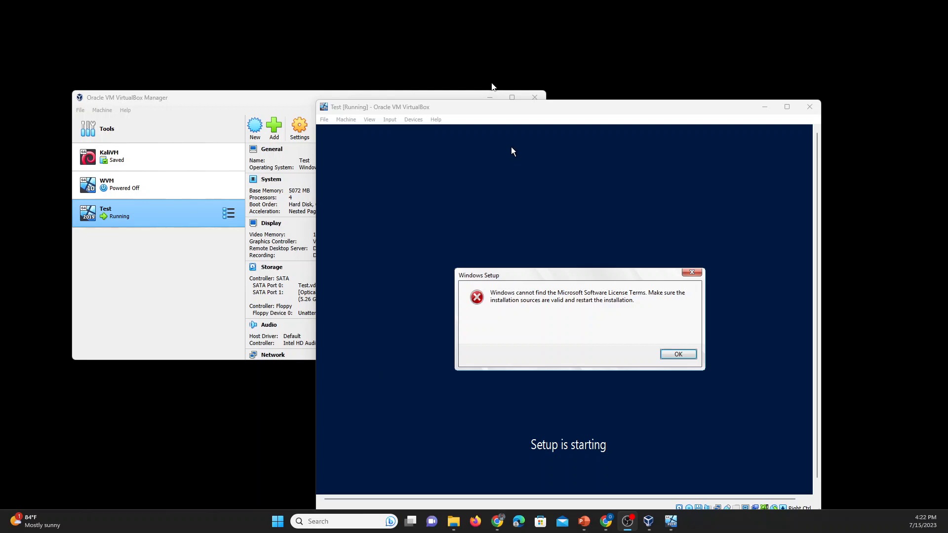
Move the VM window aside, dismiss the missing License Terms error, and close the VM window.
{"action": "left_click_drag", "start_coordinate": [492, 108], "coordinate": [427, 64]}
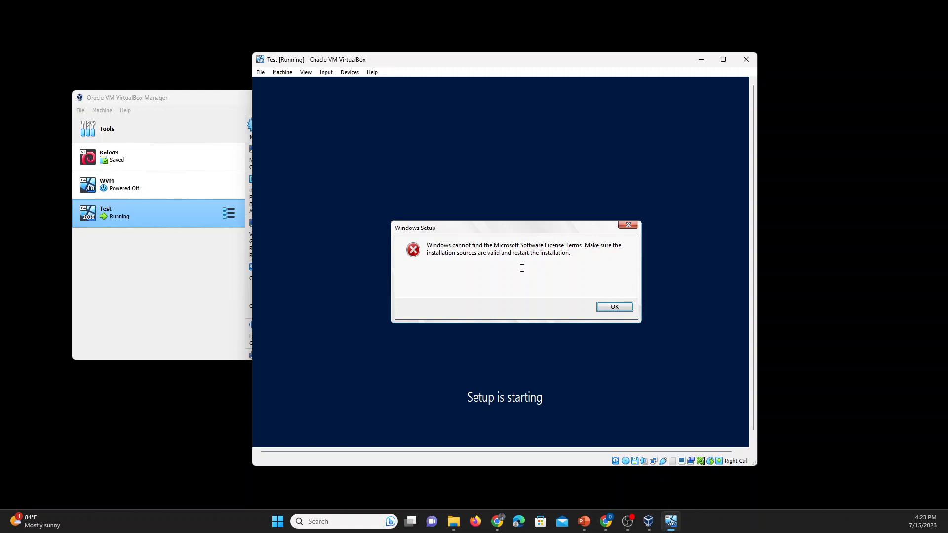
{"action": "left_click", "coordinate": [624, 228]}
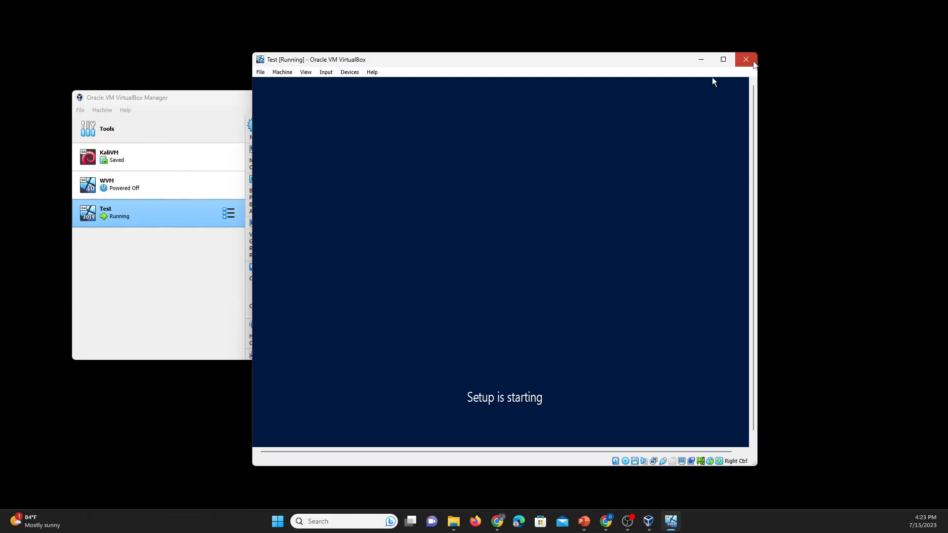
{"action": "left_click", "coordinate": [746, 59]}
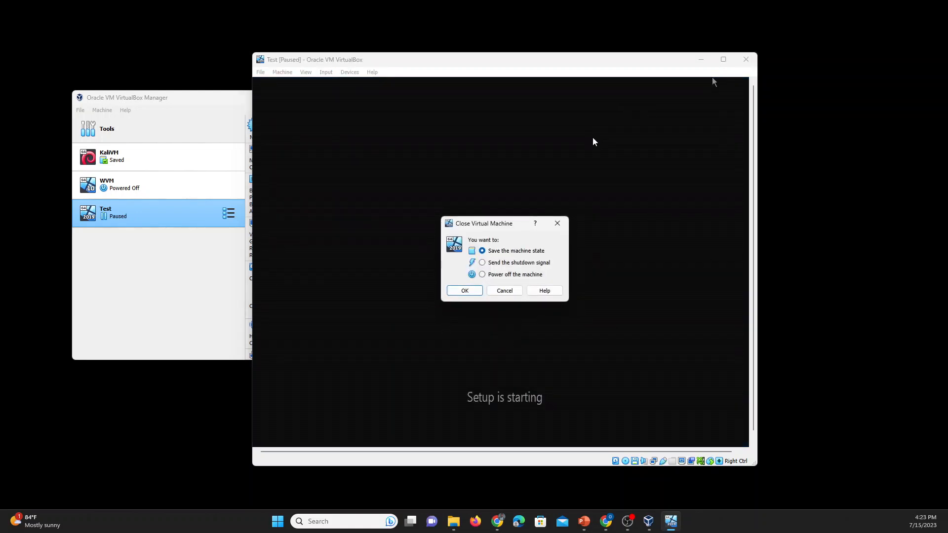
Power off the Test VM, delete it with all its files, and start a new machine.
{"action": "left_click", "coordinate": [482, 275]}
{"action": "left_click", "coordinate": [465, 290]}
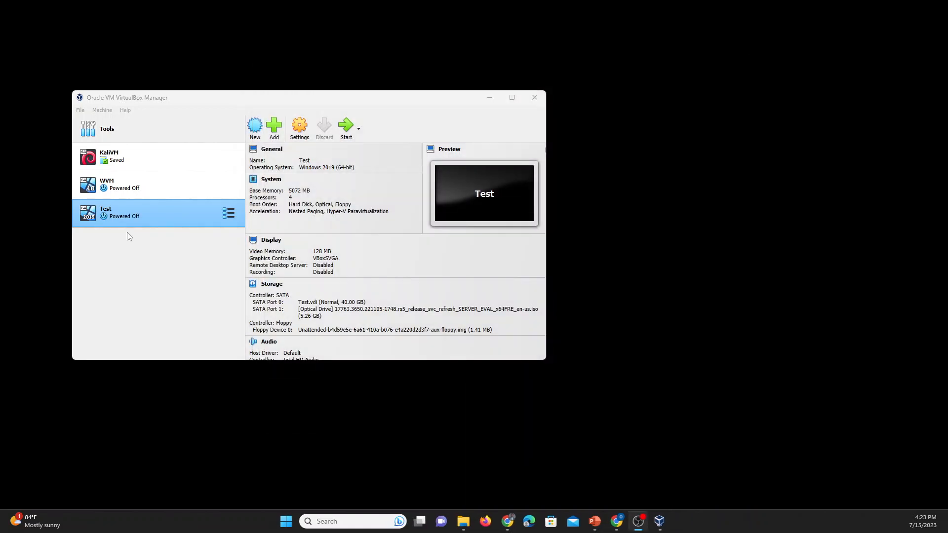
{"action": "right_click", "coordinate": [127, 221]}
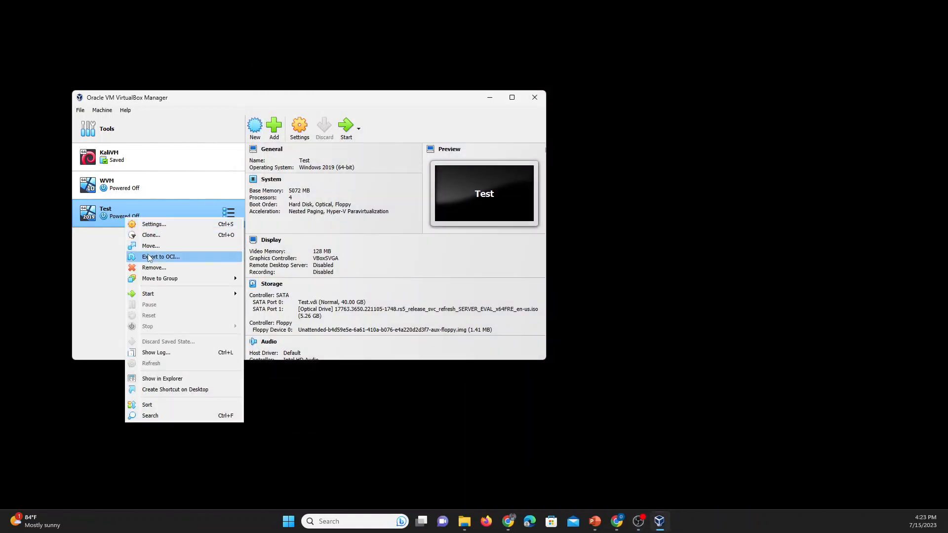
{"action": "left_click", "coordinate": [154, 268]}
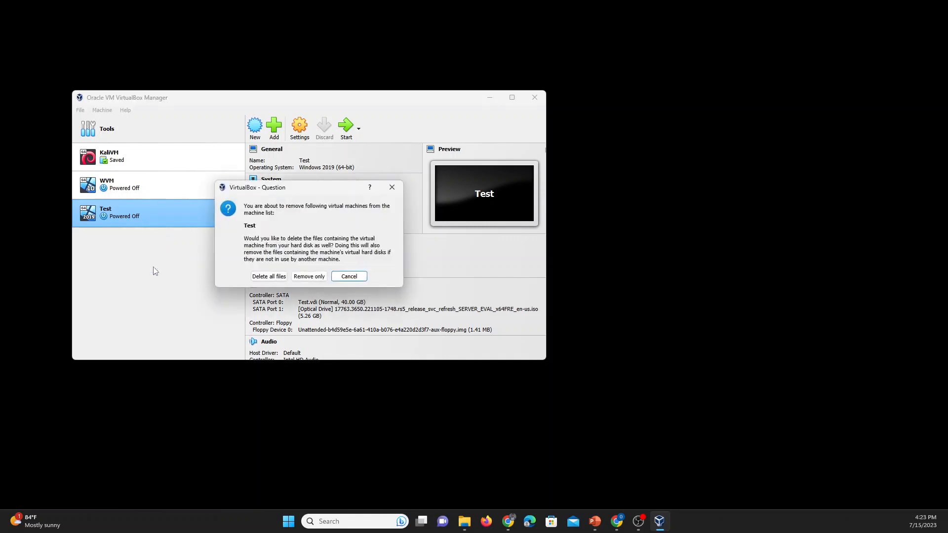
{"action": "left_click", "coordinate": [256, 276]}
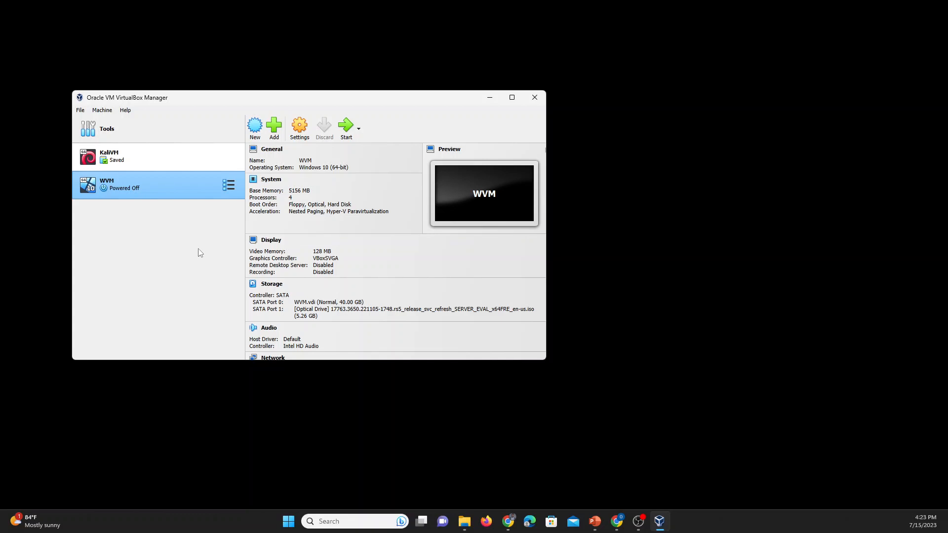
{"action": "left_click", "coordinate": [255, 130]}
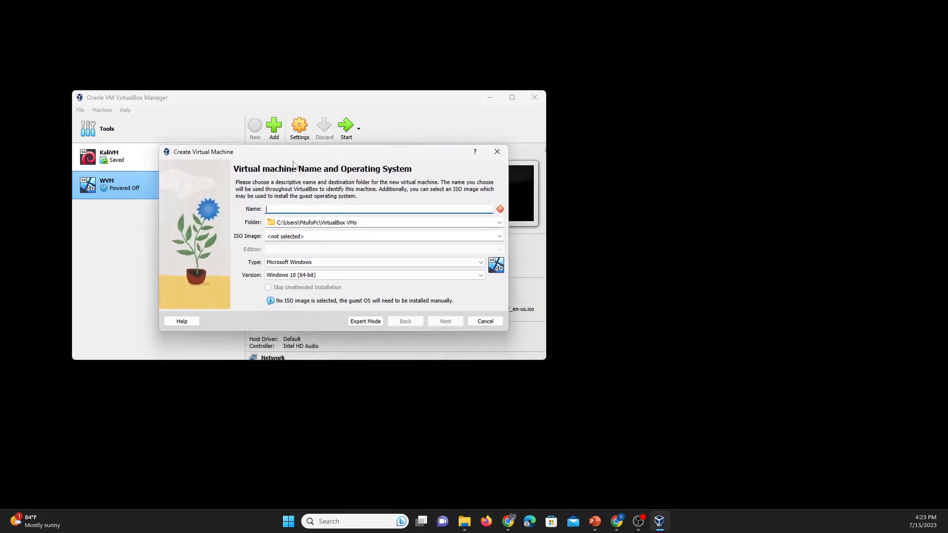
Enter Test as the name, try to continue, and dismiss the existing-folder error.
{"action": "type", "text": "Test"}
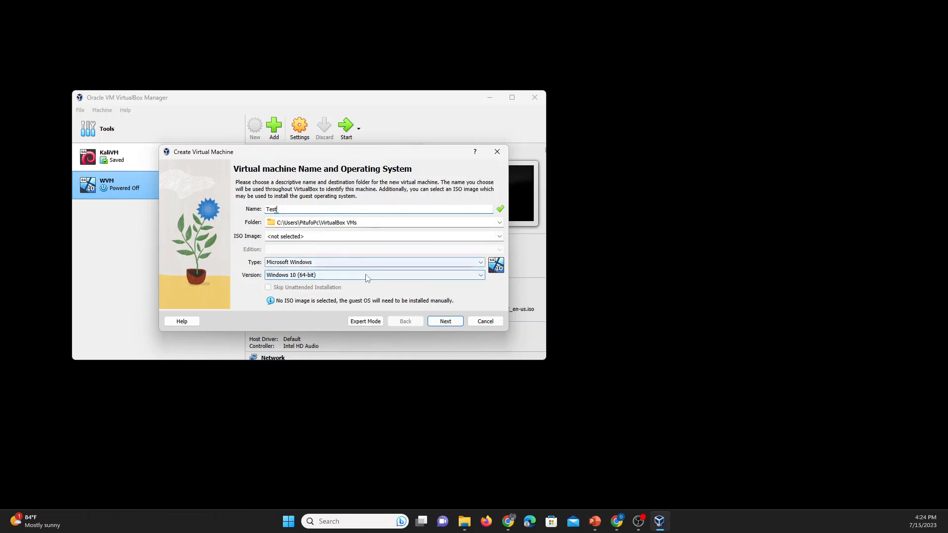
{"action": "left_click", "coordinate": [446, 324]}
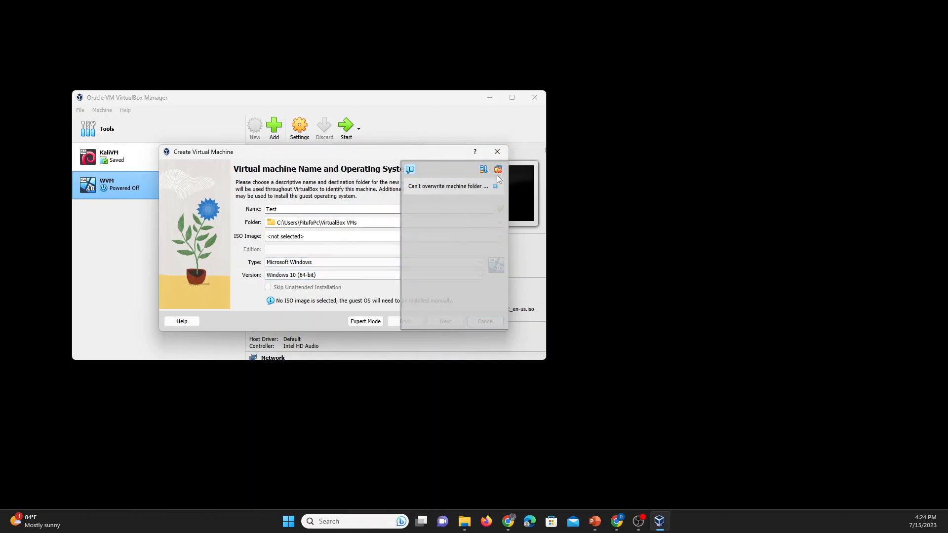
{"action": "left_click", "coordinate": [476, 187]}
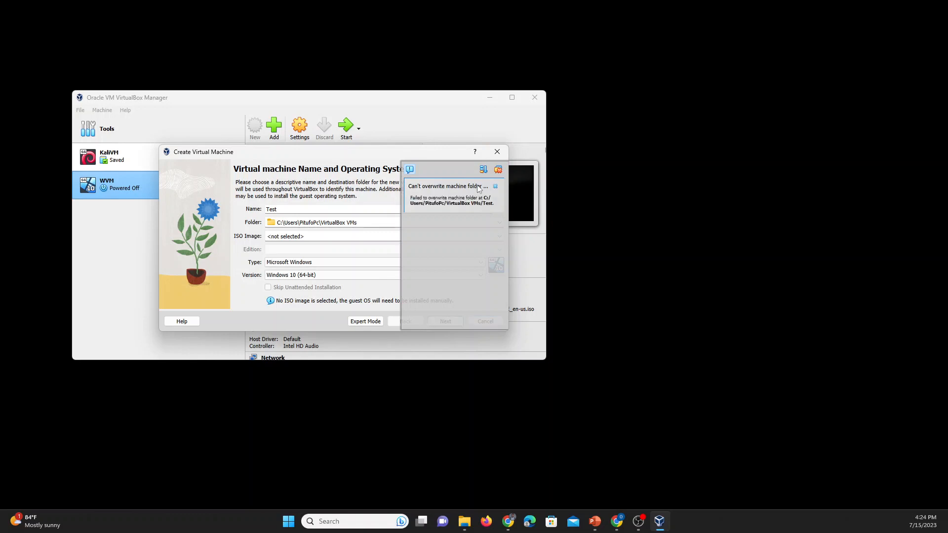
{"action": "left_click", "coordinate": [495, 185]}
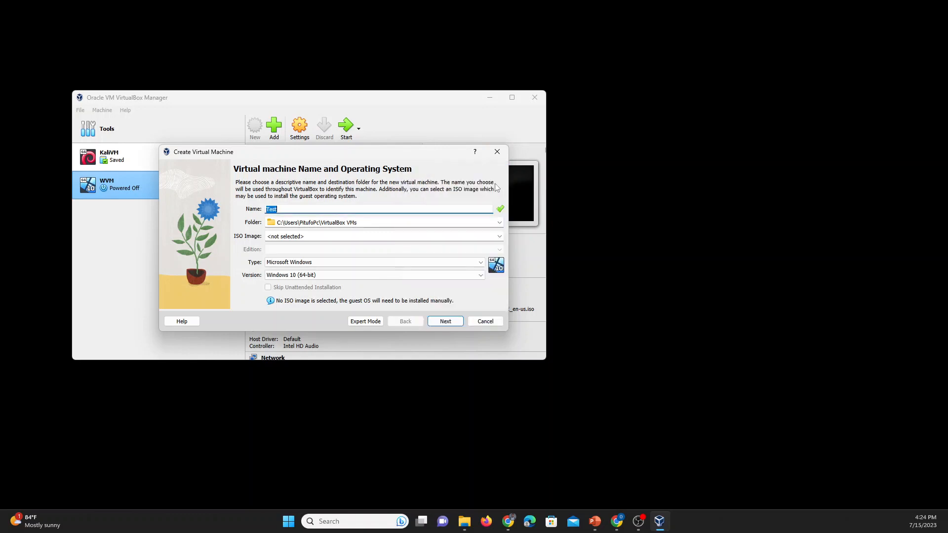
Clear the ISO Image field, retry, then rename the machine to VMTest.
{"action": "left_click", "coordinate": [401, 236]}
{"action": "key", "text": "ctrl+a"}
{"action": "key", "text": "BackSpace"}
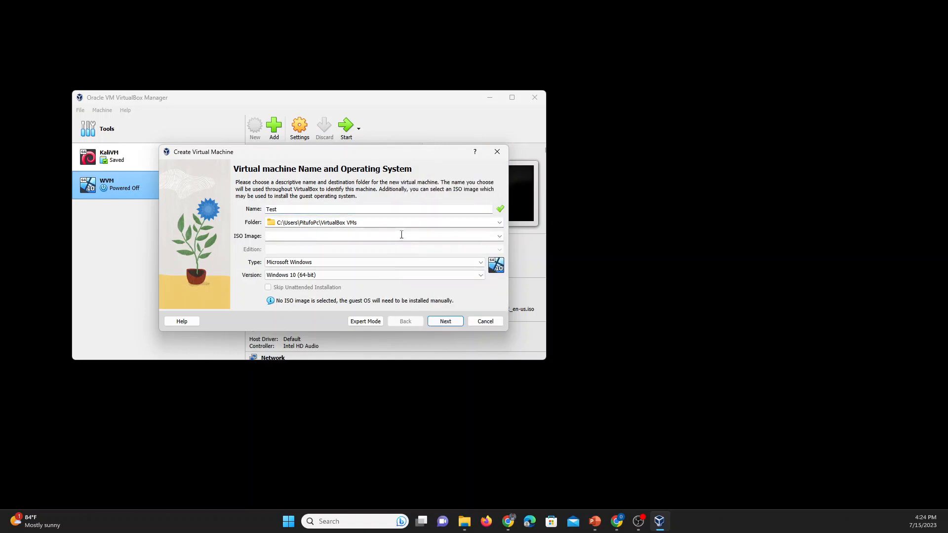
{"action": "left_click", "coordinate": [445, 322]}
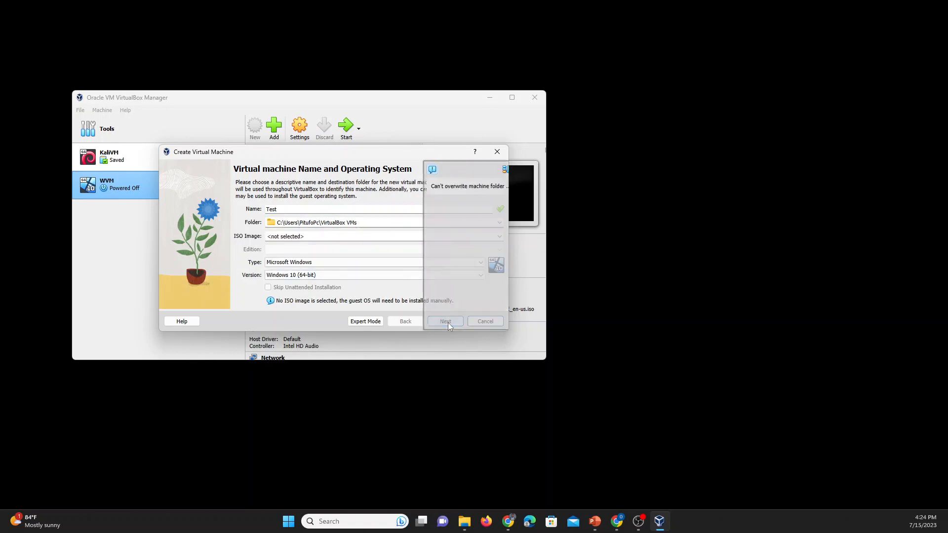
{"action": "left_click", "coordinate": [494, 190]}
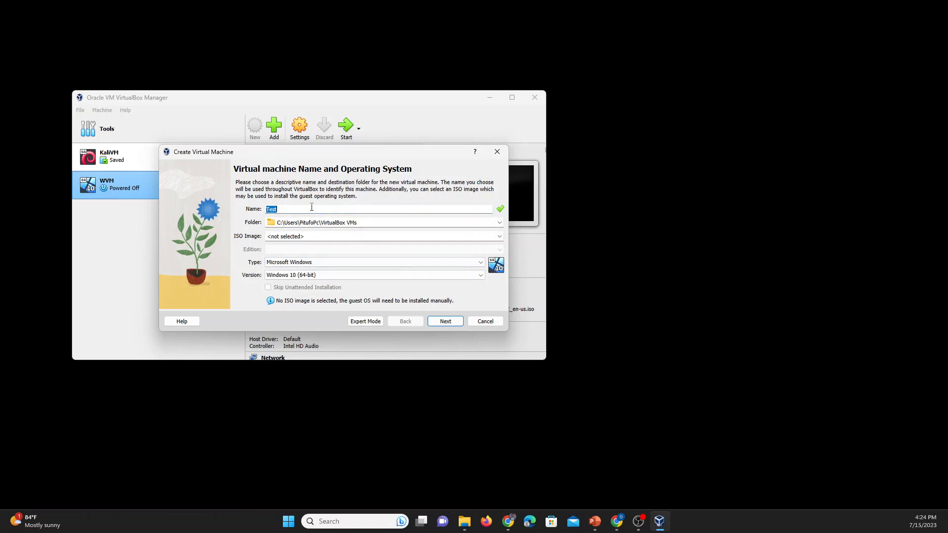
{"action": "key", "text": "BackSpace"}
{"action": "type", "text": "VMTest"}
Give VMTest 5156 MB base memory and 4 processors.
{"action": "left_click", "coordinate": [447, 322]}
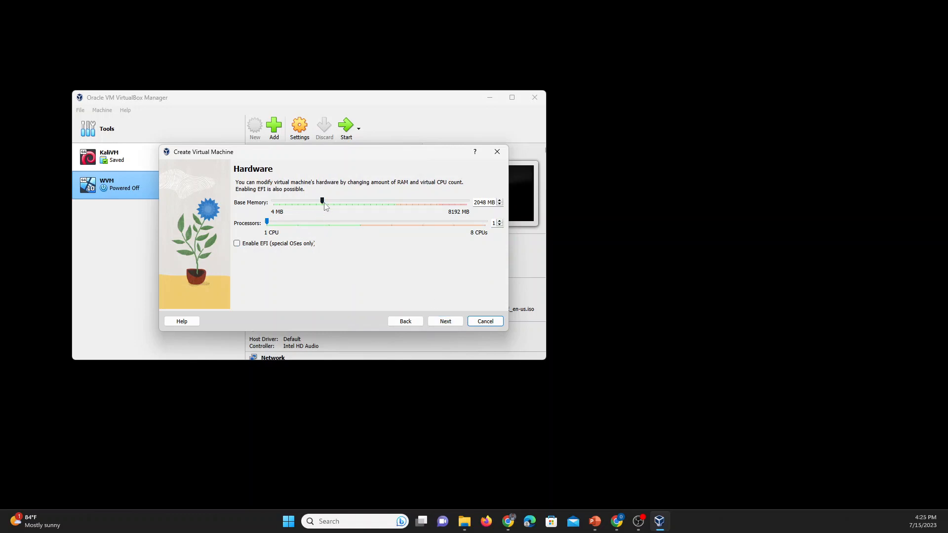
{"action": "left_click_drag", "start_coordinate": [322, 202], "coordinate": [398, 213]}
{"action": "left_click_drag", "start_coordinate": [267, 223], "coordinate": [335, 239]}
{"action": "left_click", "coordinate": [445, 322]}
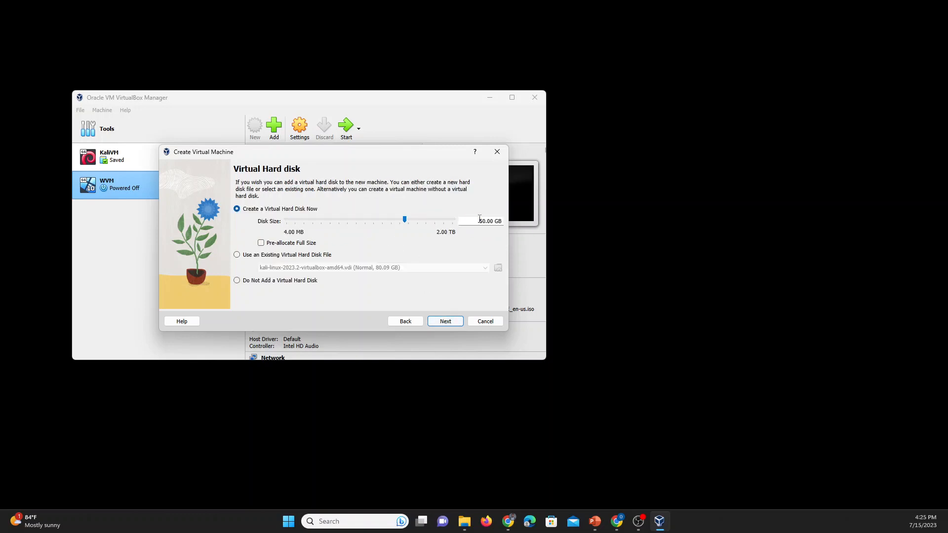
Set a 40 GB virtual disk and finish creating VMTest.
{"action": "left_click_drag", "start_coordinate": [479, 221], "coordinate": [486, 221]}
{"action": "type", "text": "40"}
{"action": "left_click", "coordinate": [444, 324]}
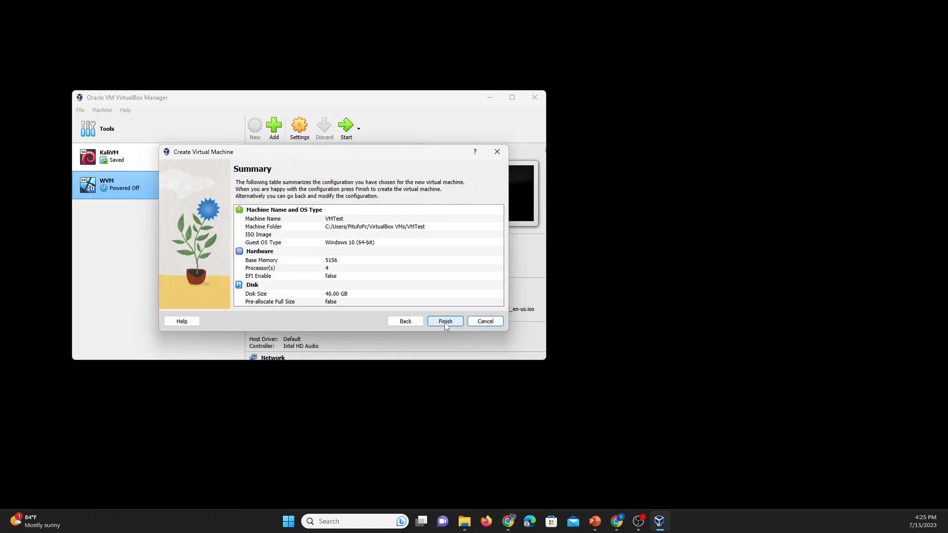
{"action": "left_click", "coordinate": [445, 321]}
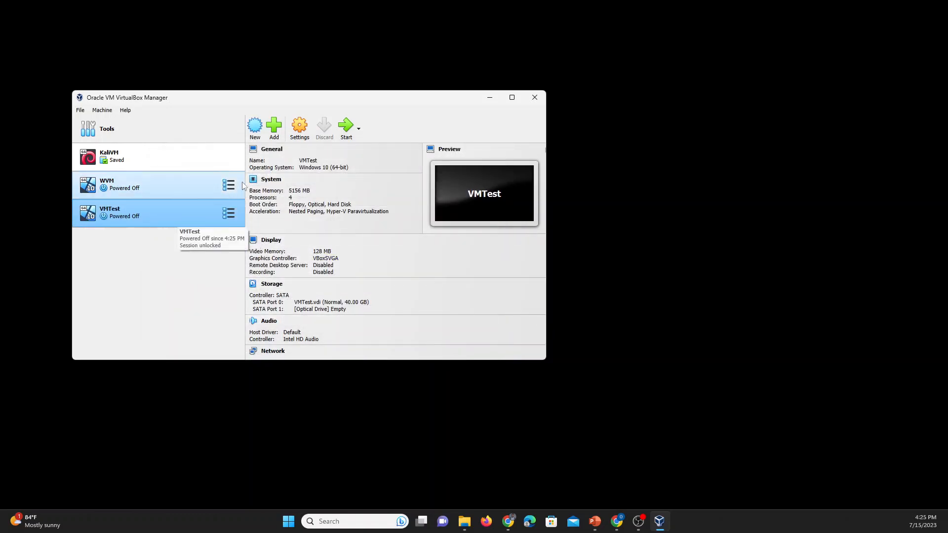
Load the 5.26 GB SERVER_EVAL en-us ISO into VMTest's empty SATA Port 1 optical drive and save.
{"action": "left_click", "coordinate": [301, 128]}
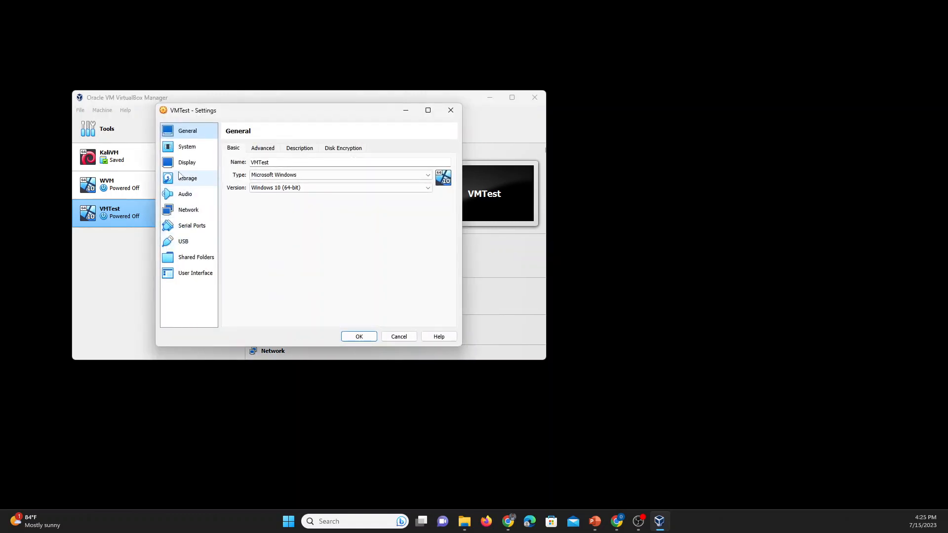
{"action": "left_click", "coordinate": [182, 178]}
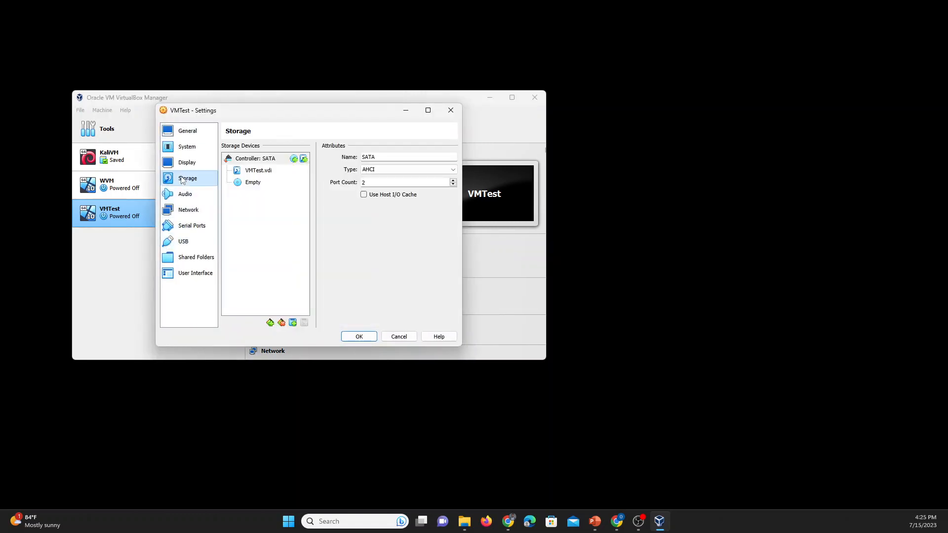
{"action": "left_click", "coordinate": [255, 185]}
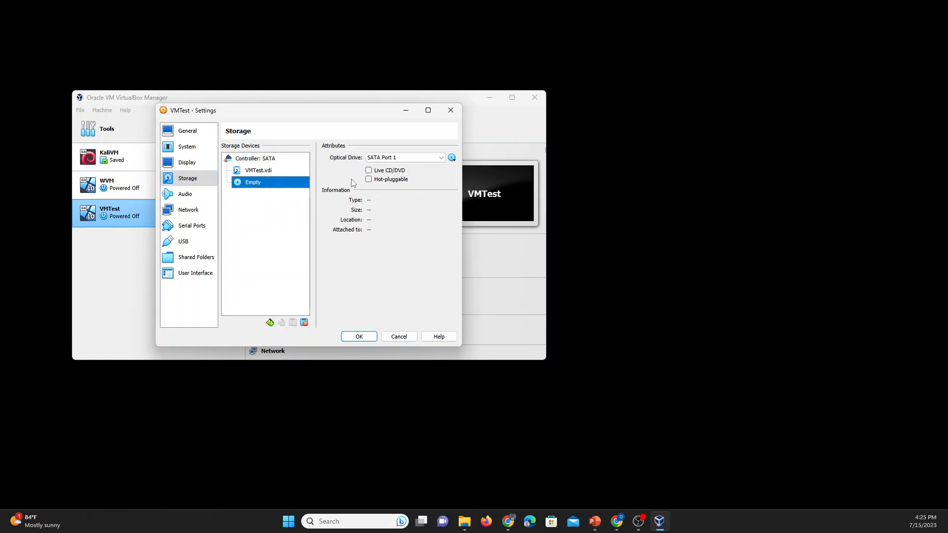
{"action": "left_click", "coordinate": [452, 158]}
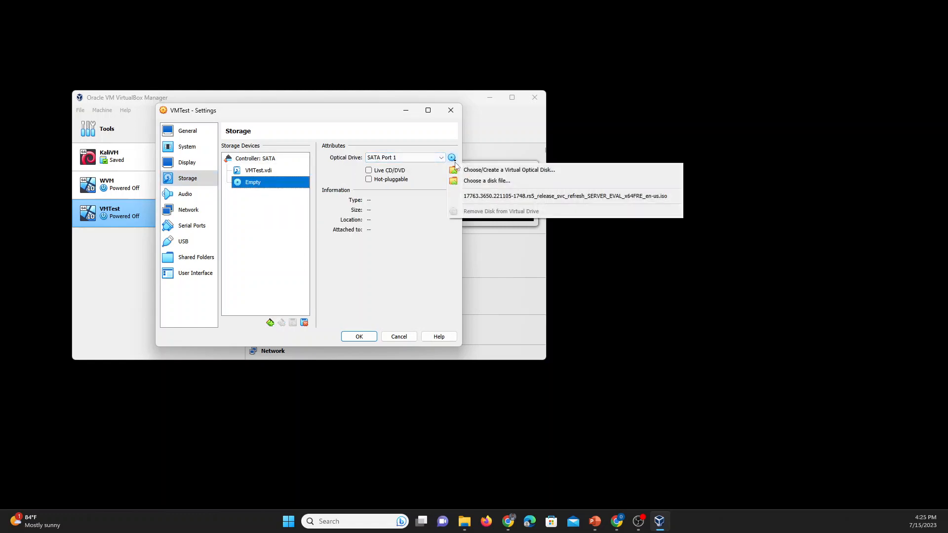
{"action": "left_click", "coordinate": [482, 197]}
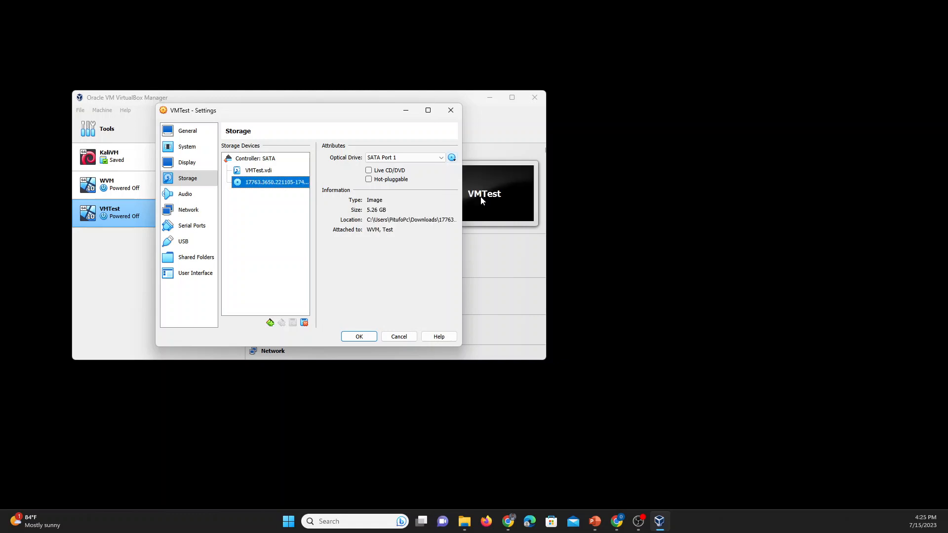
{"action": "left_click", "coordinate": [360, 340]}
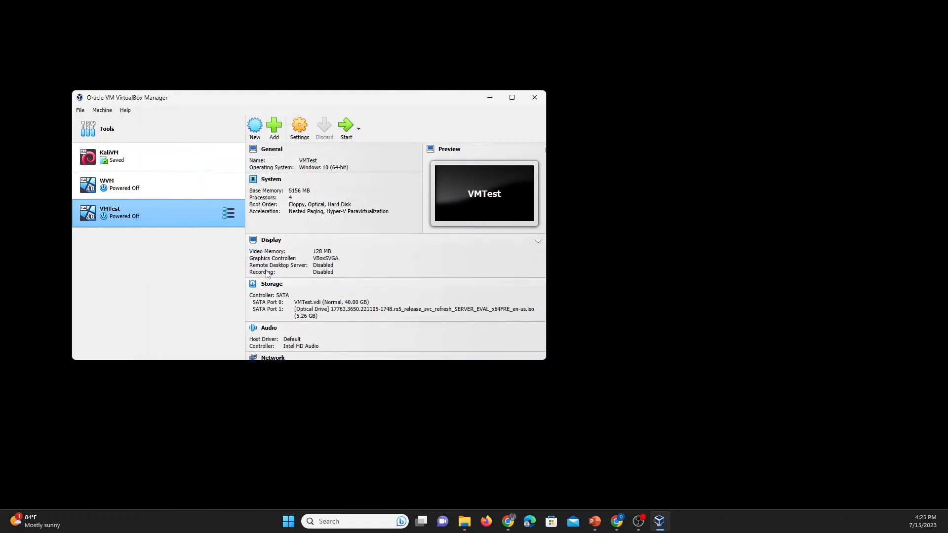
Boot VMTest and start the Windows Server 2019 installation with the default language and keyboard.
{"action": "left_click", "coordinate": [345, 131]}
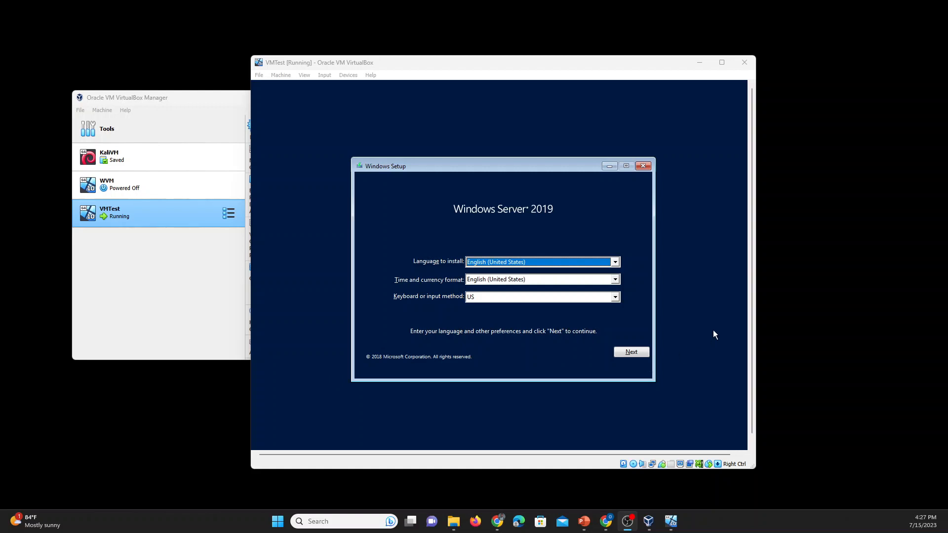
{"action": "left_click", "coordinate": [632, 356]}
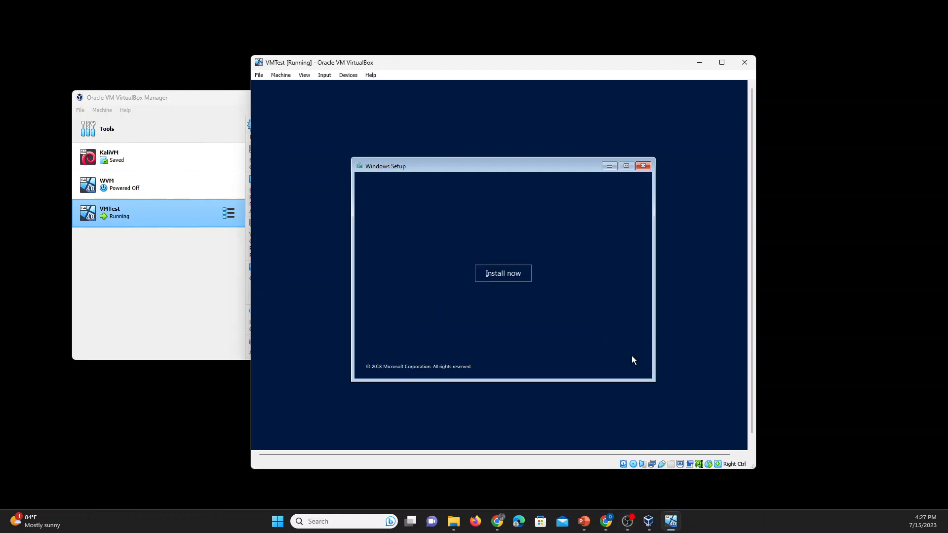
{"action": "left_click", "coordinate": [496, 272]}
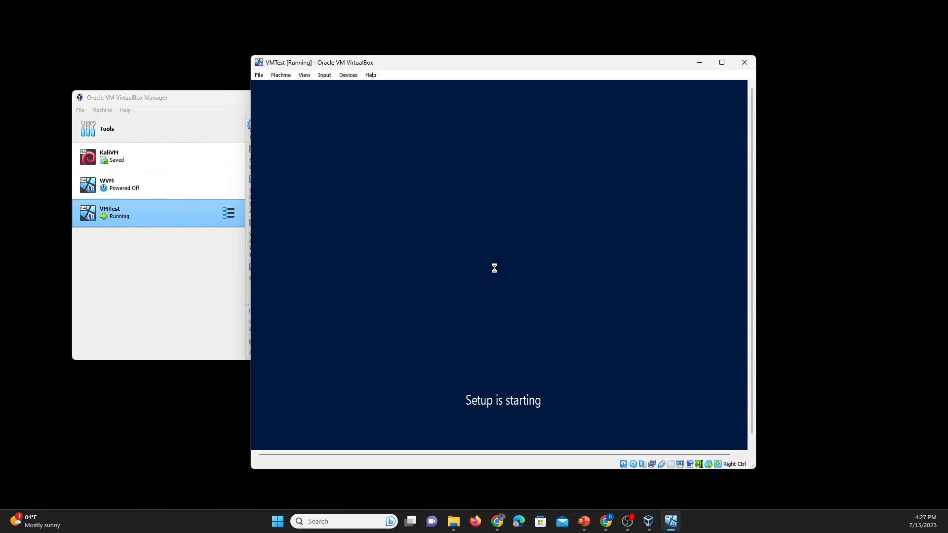